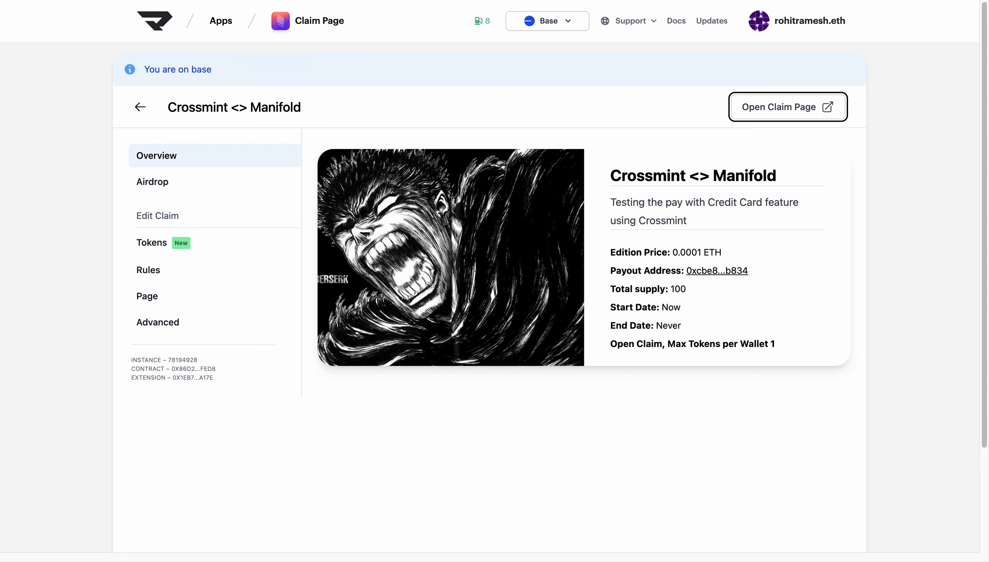
Switch to the Crossmint console and start a new collection named Ninja NFT with Guts.jpg as its image
{"action": "left_click", "coordinate": [173, 1]}
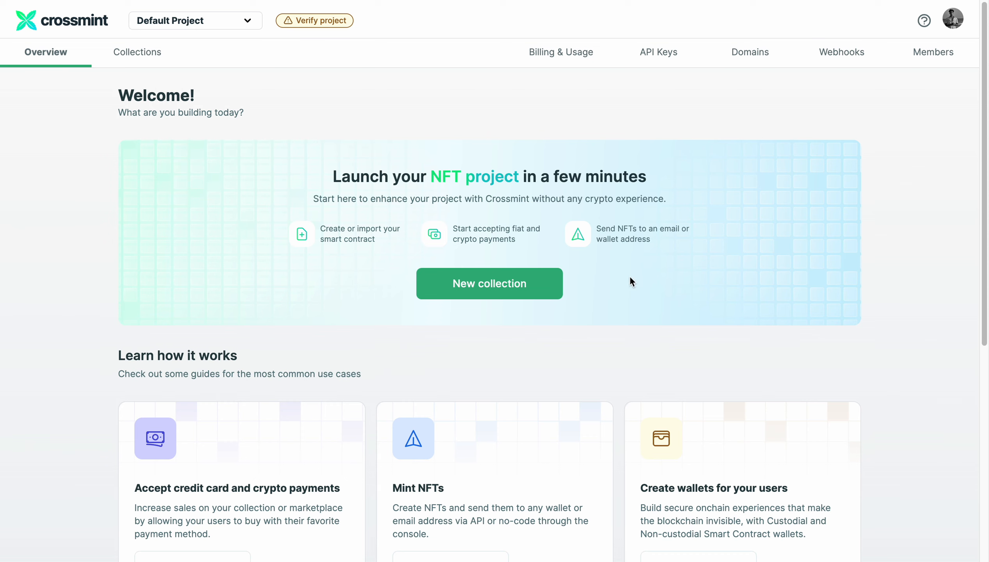
{"action": "left_click", "coordinate": [491, 281]}
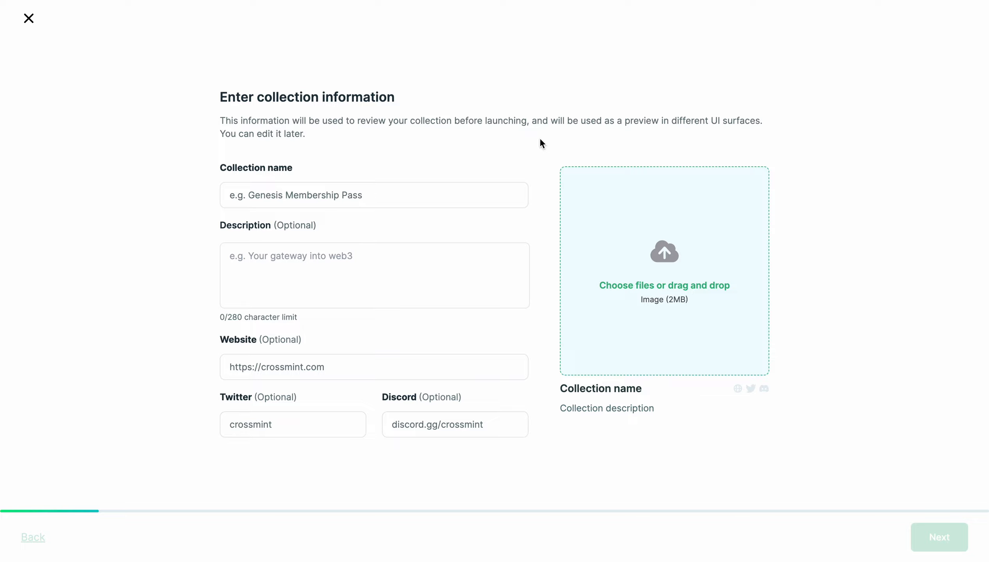
{"action": "left_click", "coordinate": [496, 197]}
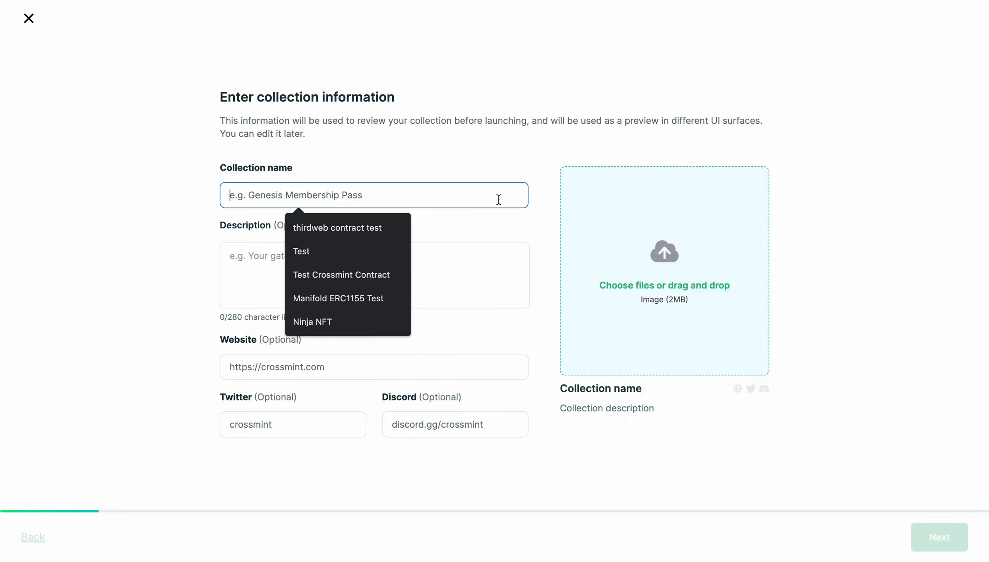
{"action": "left_click", "coordinate": [385, 320]}
{"action": "left_click", "coordinate": [690, 256]}
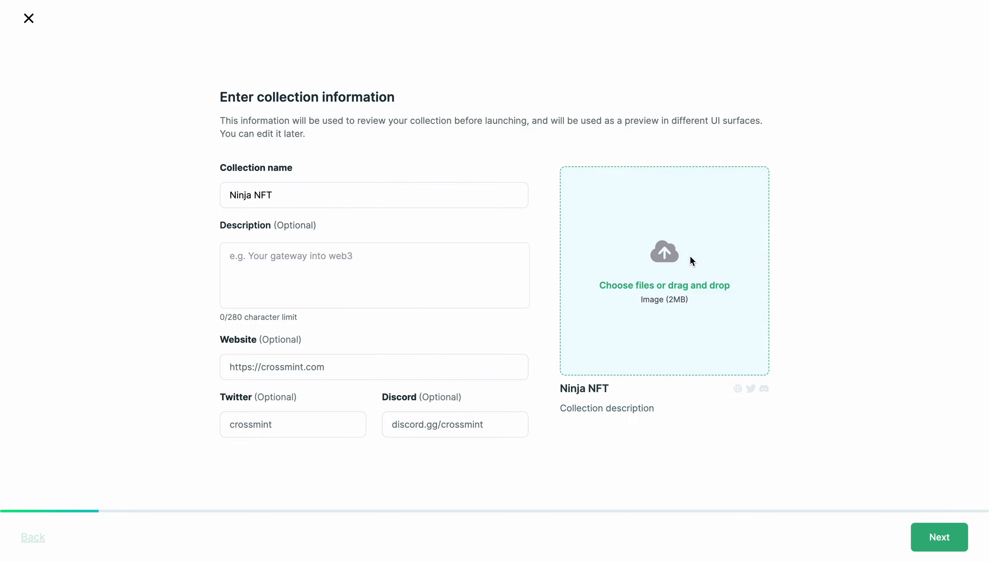
{"action": "left_click", "coordinate": [411, 193]}
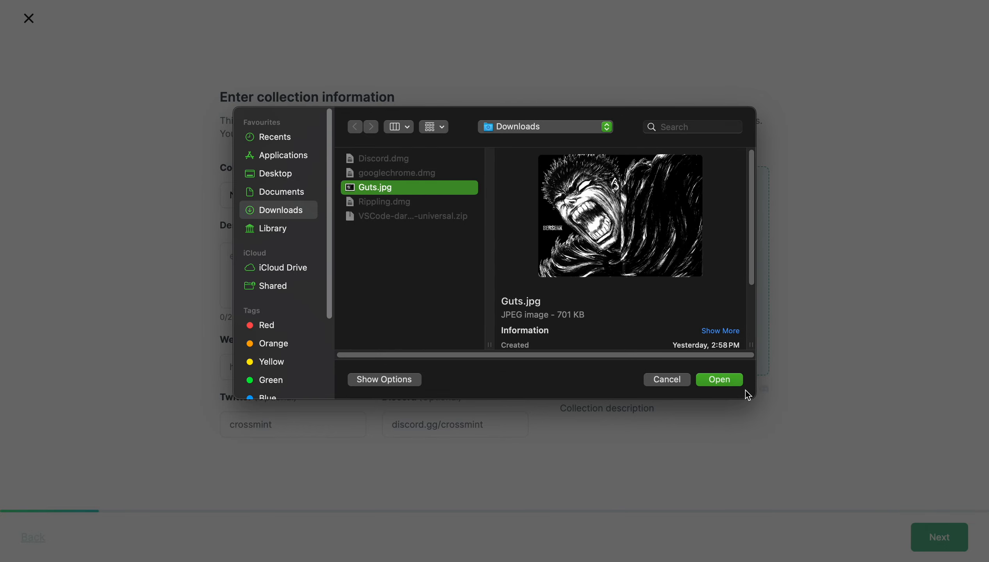
{"action": "left_click", "coordinate": [729, 384]}
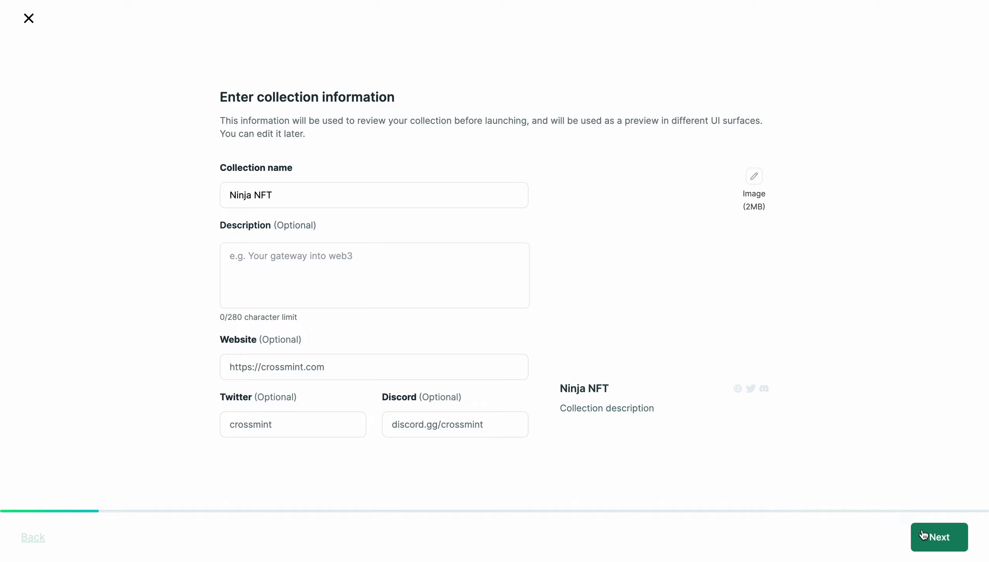
{"action": "left_click", "coordinate": [924, 534]}
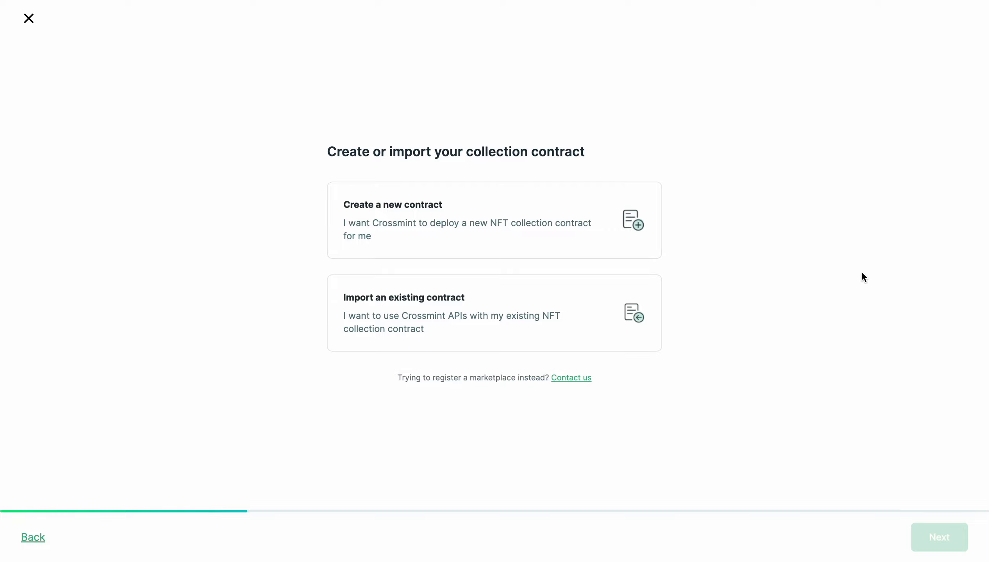
Choose to import an existing contract on the Base blockchain with Manifold as the contract provider
{"action": "left_click", "coordinate": [593, 312]}
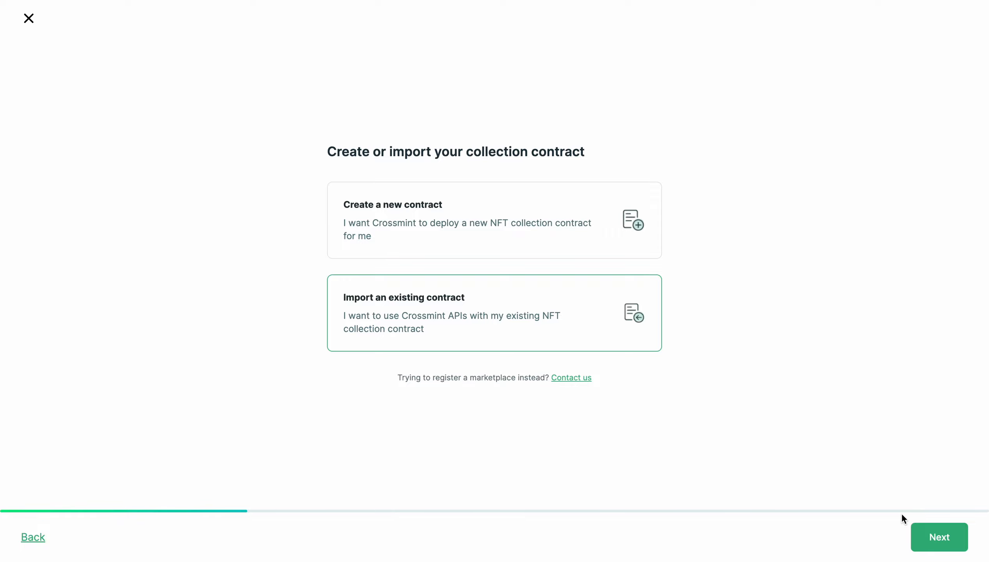
{"action": "left_click", "coordinate": [943, 539]}
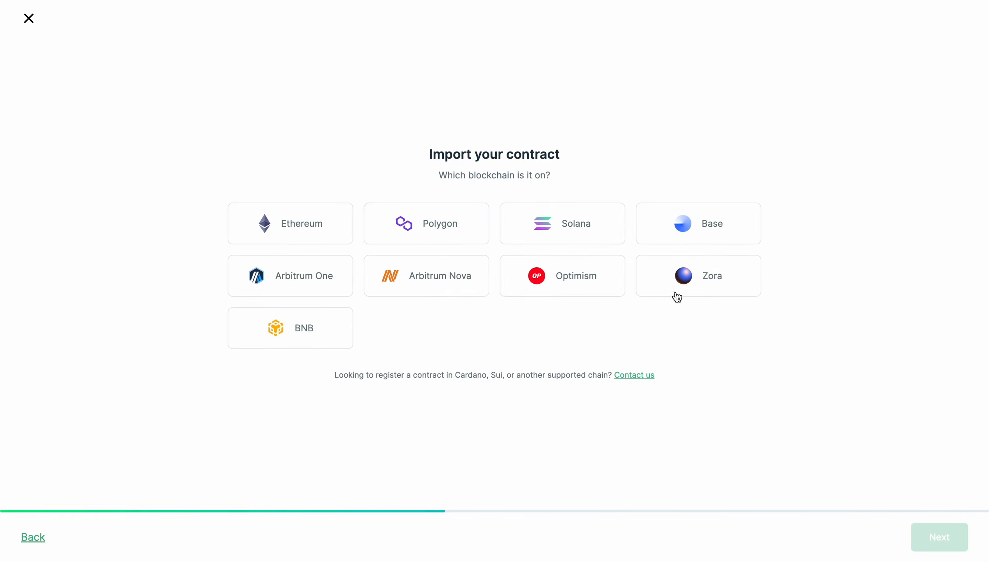
{"action": "left_click", "coordinate": [728, 229]}
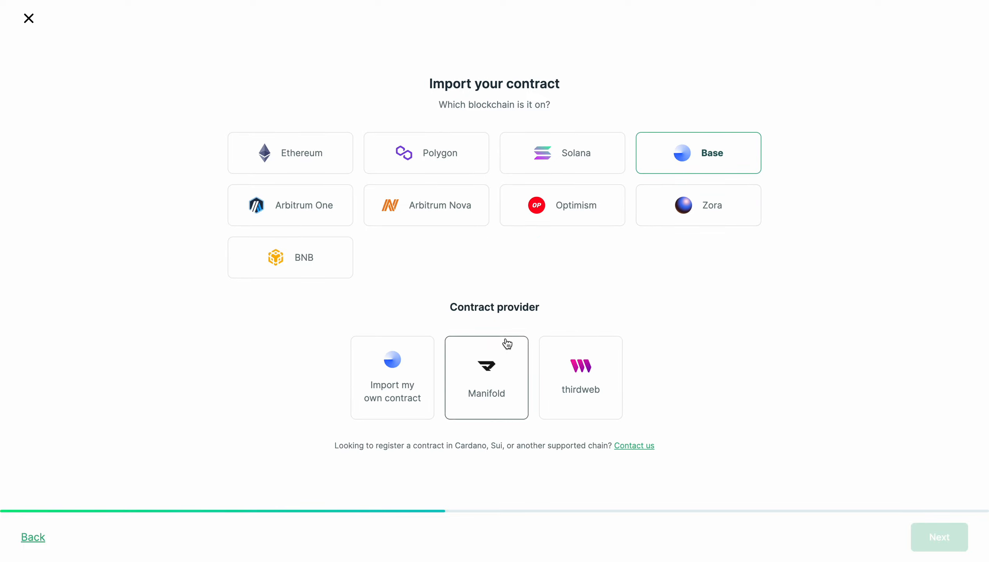
{"action": "left_click", "coordinate": [492, 365]}
{"action": "left_click", "coordinate": [943, 541]}
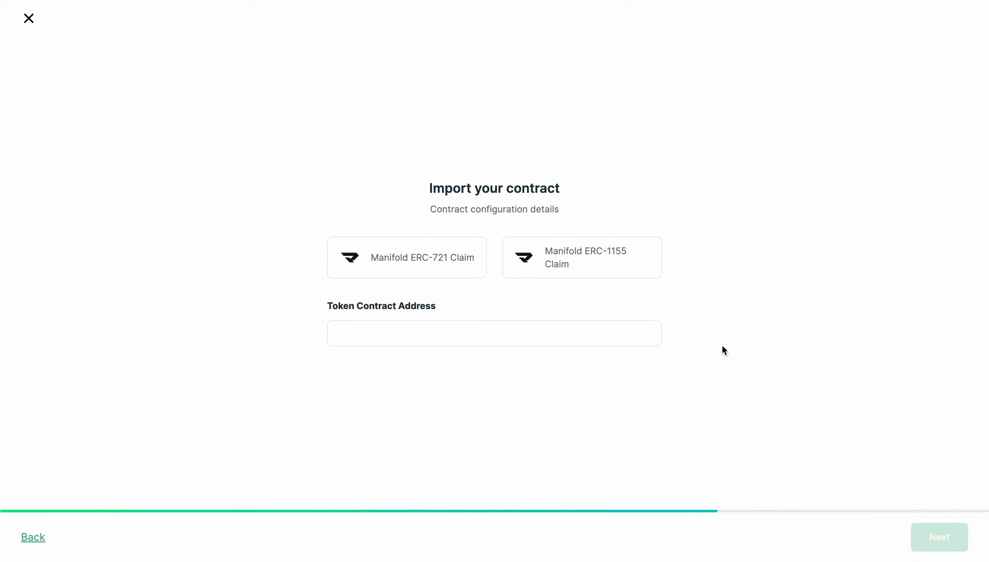
Configure the contract as a Manifold ERC-721 Claim with token contract address 0x86d2ba3acaa5cfb86a375bb36d53a7cf556dfed8 and register the collection
{"action": "left_click", "coordinate": [440, 272]}
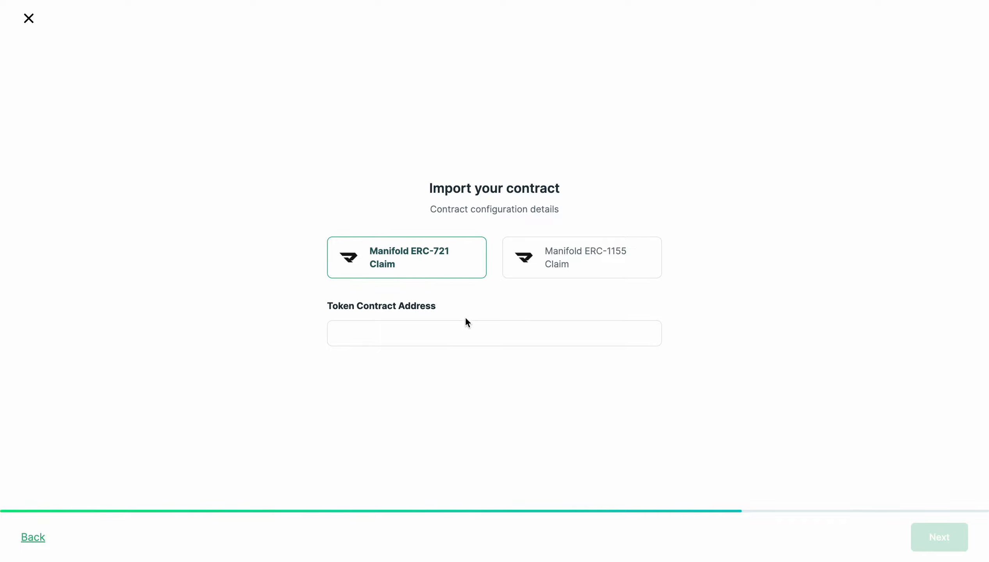
{"action": "left_click", "coordinate": [468, 332]}
{"action": "type", "text": "0x86d2ba3acaa5cfb86a375bb36d53a7cf556dfed8"}
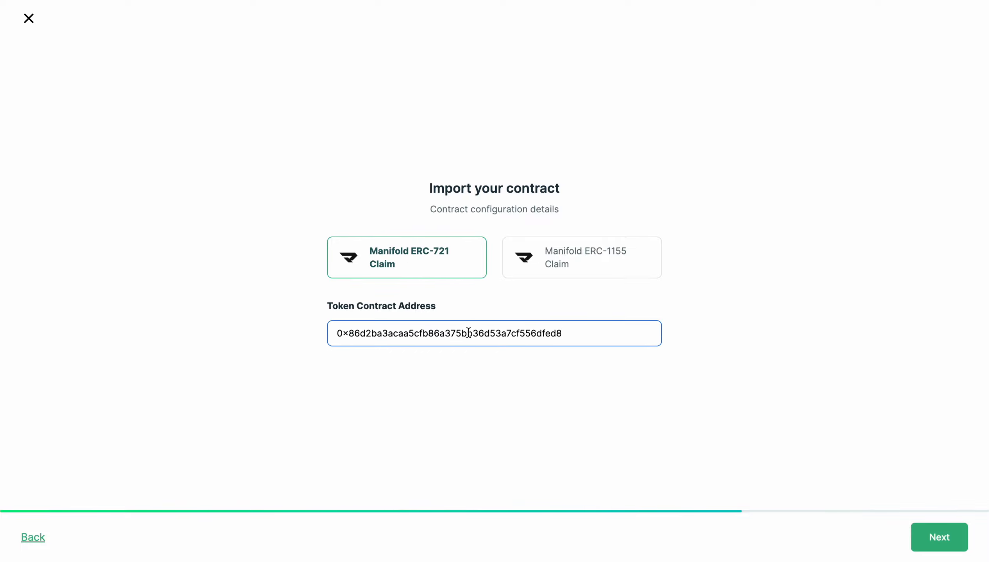
{"action": "left_click", "coordinate": [939, 537]}
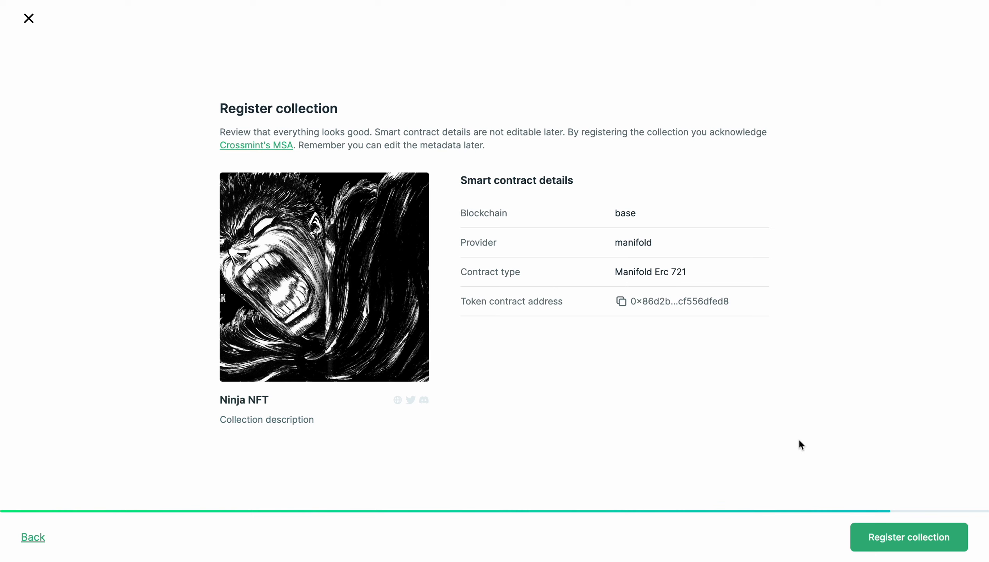
{"action": "left_click", "coordinate": [909, 529]}
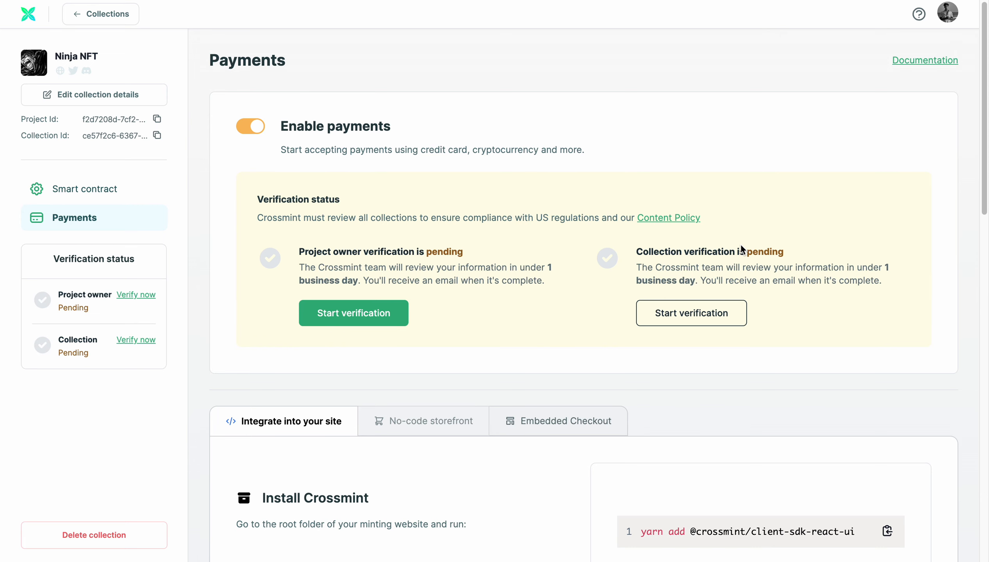
Switch back to the Manifold claim page and enable credit card payments in its advanced Crossmint settings
{"action": "mouse_move", "coordinate": [863, 1]}
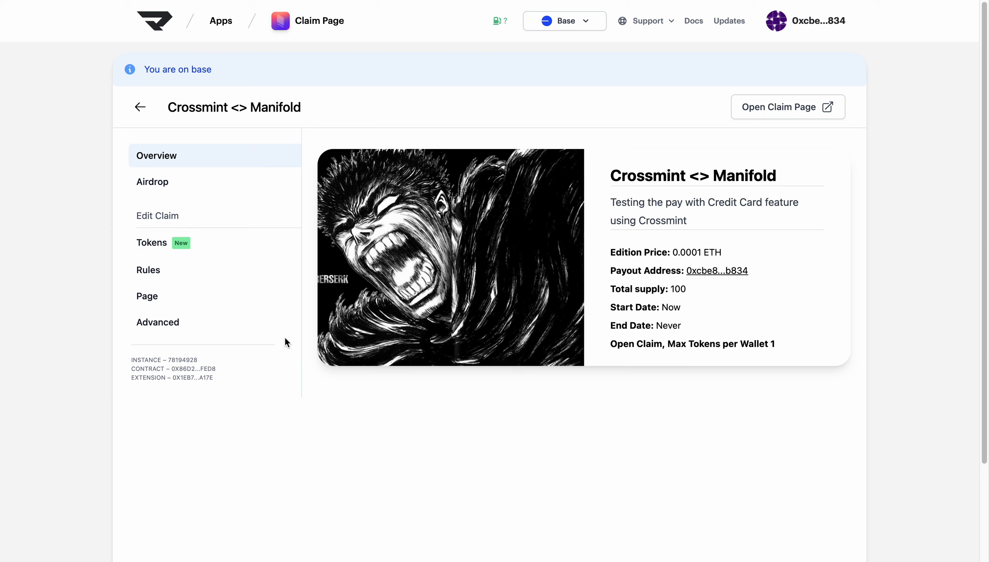
{"action": "left_click", "coordinate": [180, 329]}
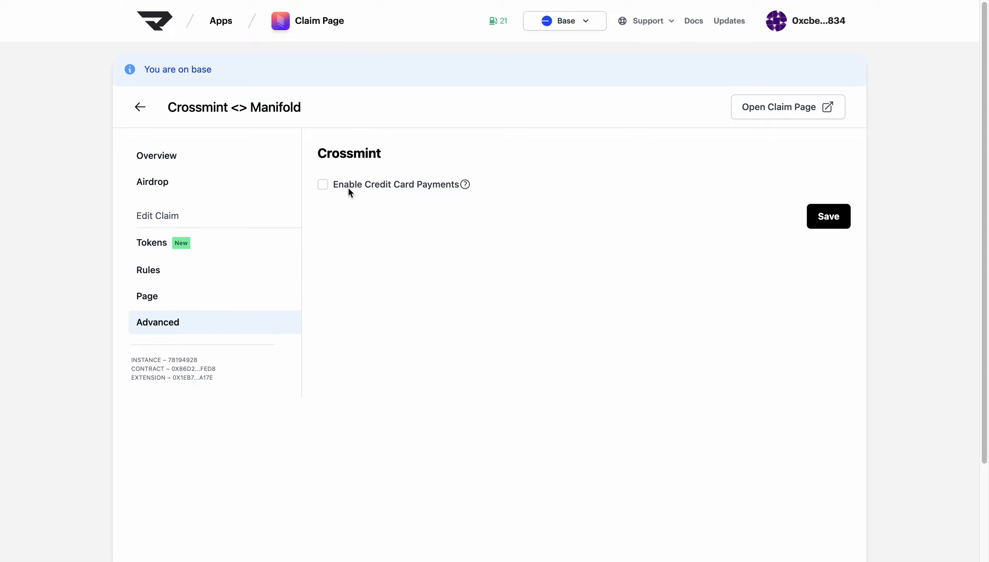
{"action": "left_click", "coordinate": [322, 185]}
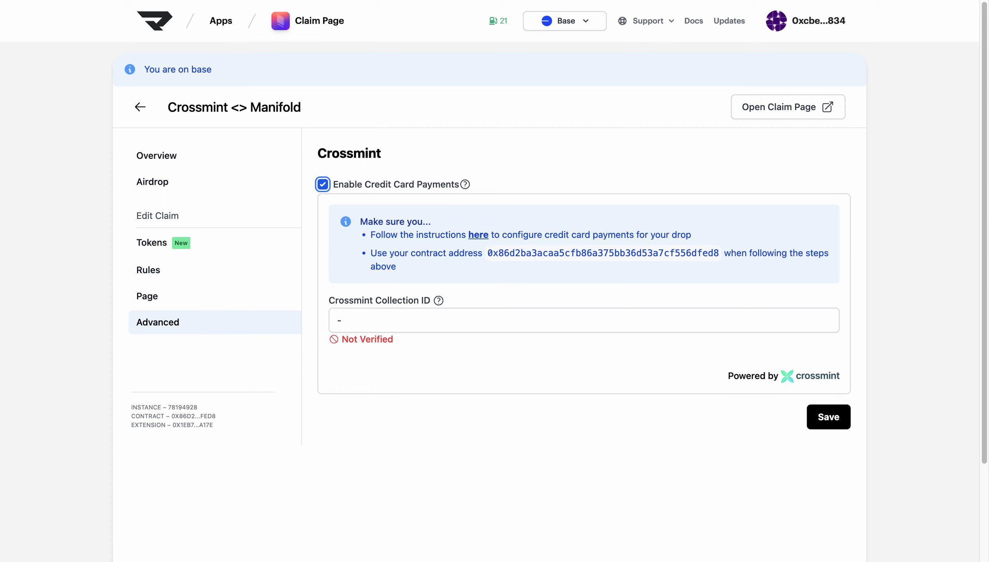
Copy the Ninja NFT collection's ID from Crossmint into Manifold's Crossmint Collection ID and save the settings
{"action": "key", "text": "ctrl+Tab"}
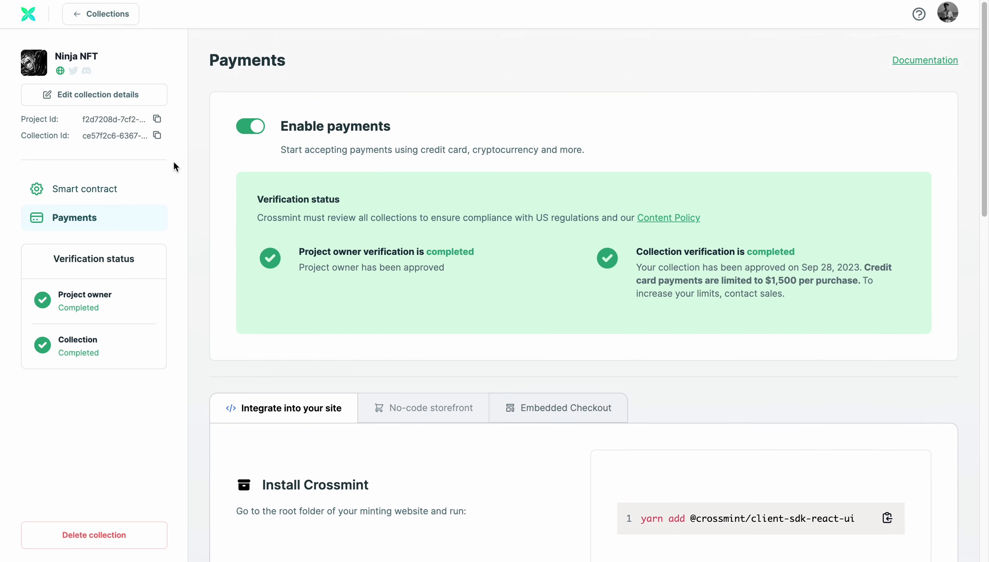
{"action": "left_click", "coordinate": [156, 136]}
{"action": "key", "text": "ctrl+shift+Tab"}
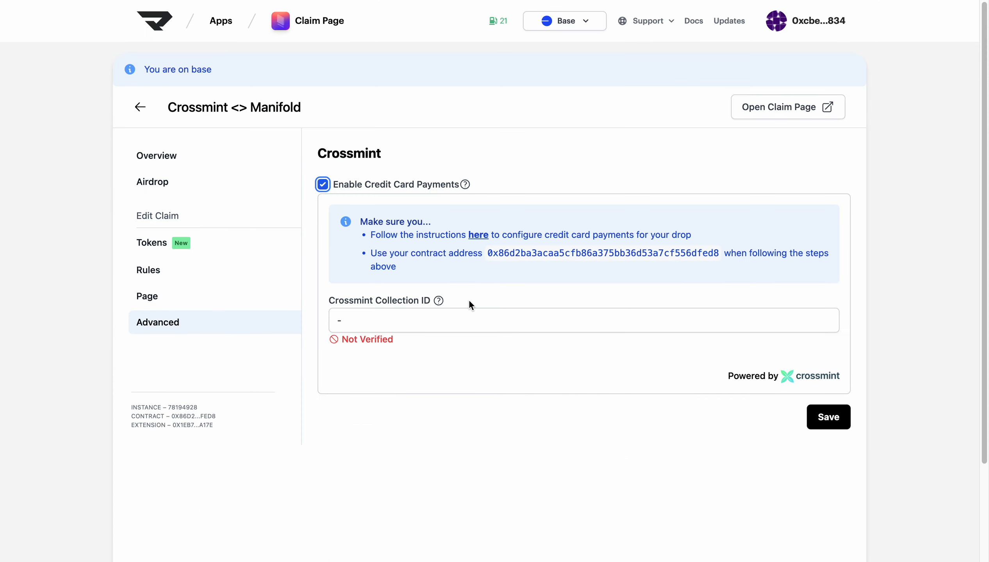
{"action": "left_click", "coordinate": [471, 312]}
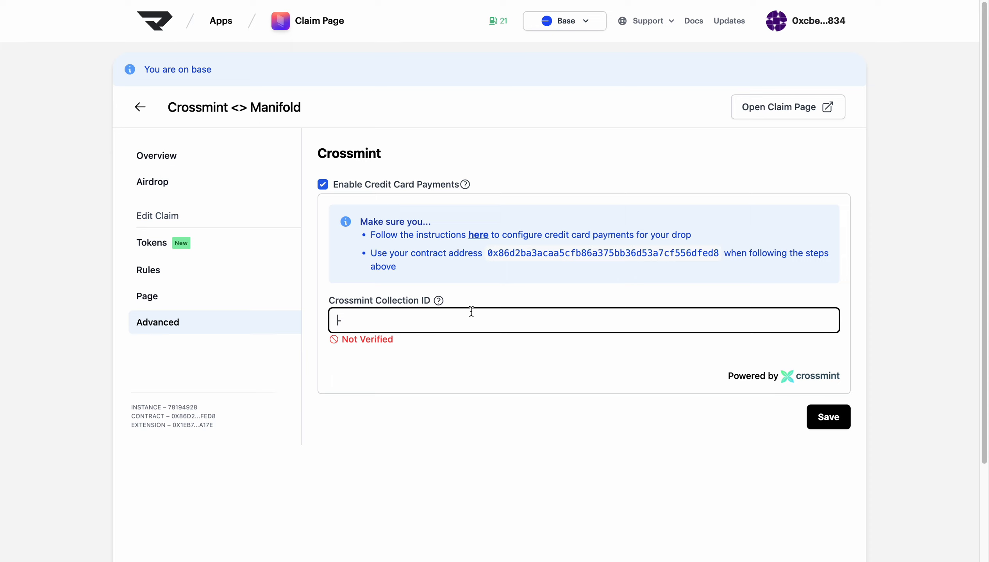
{"action": "key", "text": "ctrl+v"}
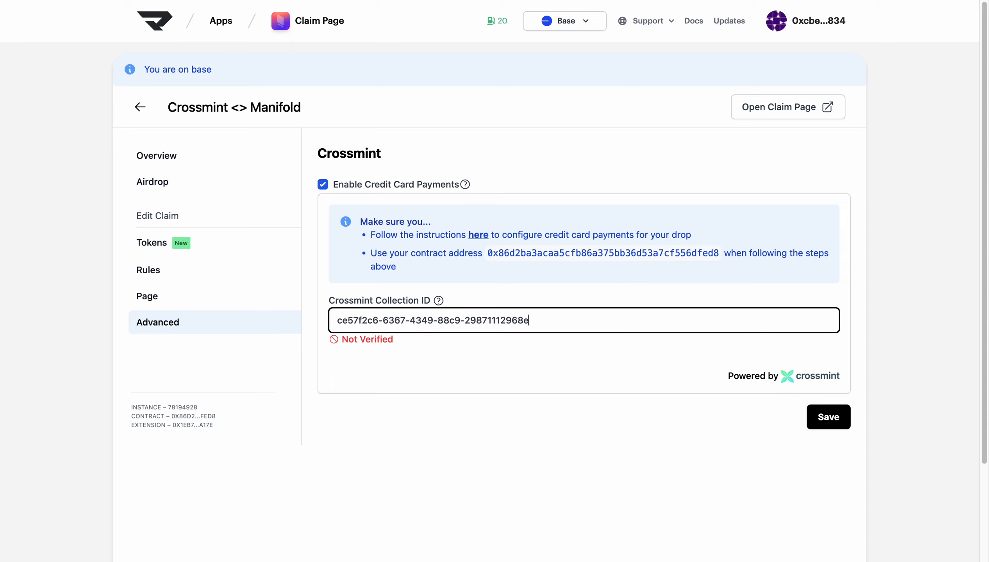
{"action": "left_click", "coordinate": [836, 416]}
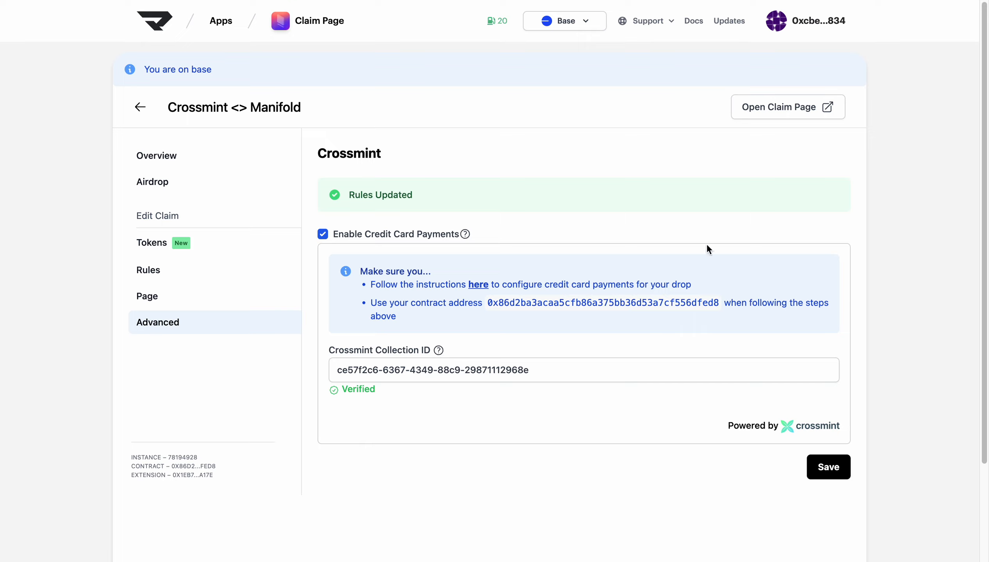
Open the public claim page, start buying one edition with card payment, and activate the optional ETH address field
{"action": "left_click", "coordinate": [804, 113]}
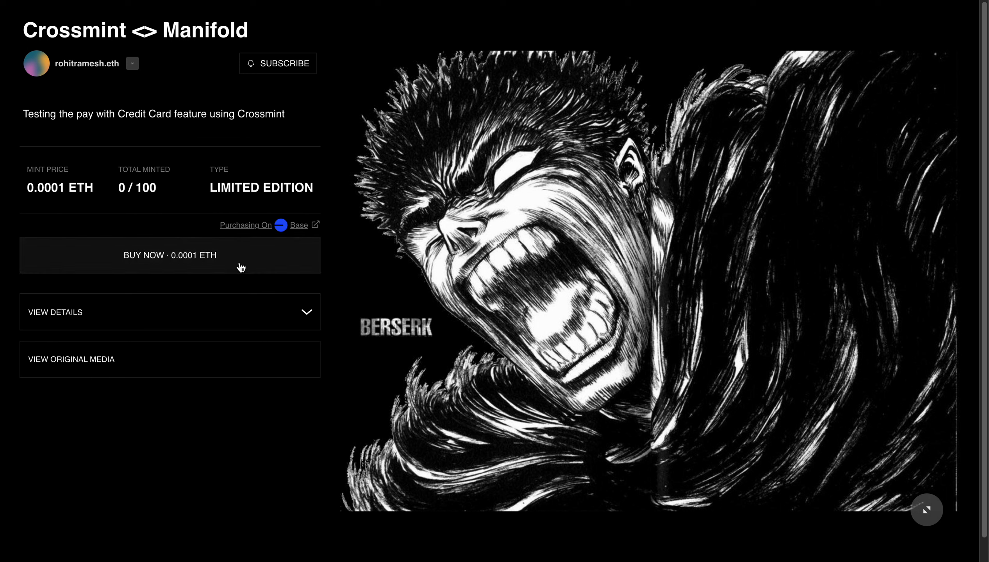
{"action": "left_click", "coordinate": [203, 260]}
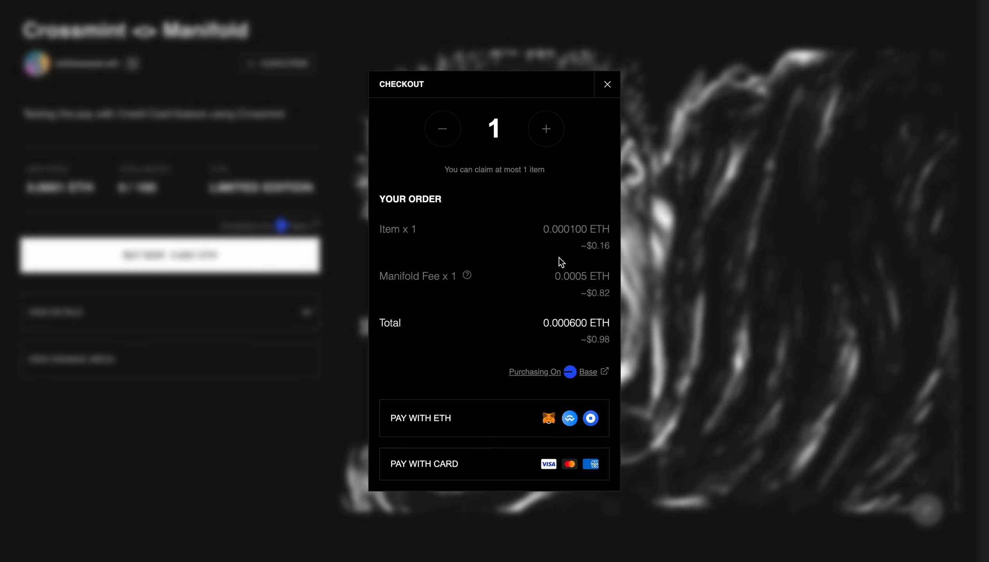
{"action": "left_click", "coordinate": [475, 466]}
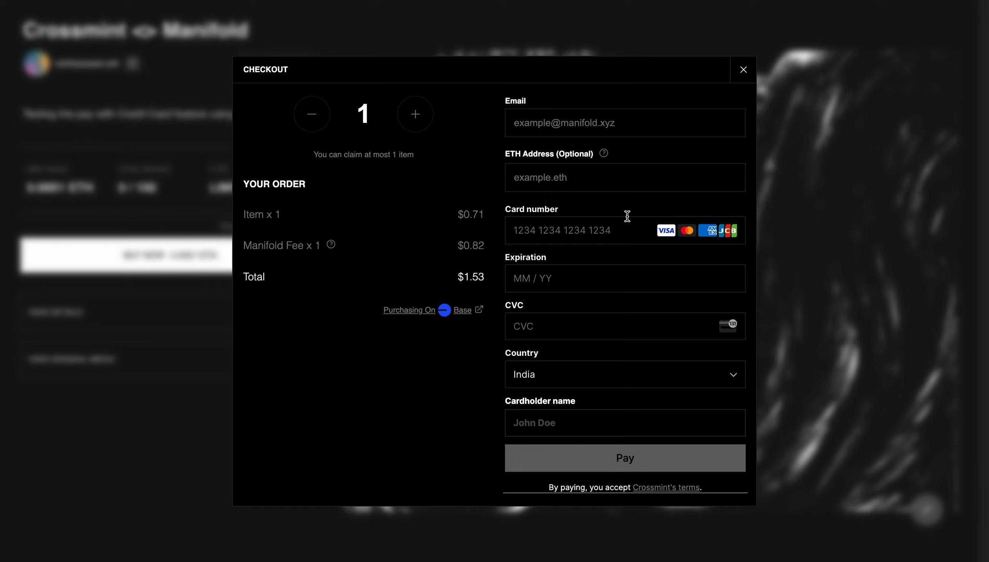
{"action": "left_click", "coordinate": [622, 179]}
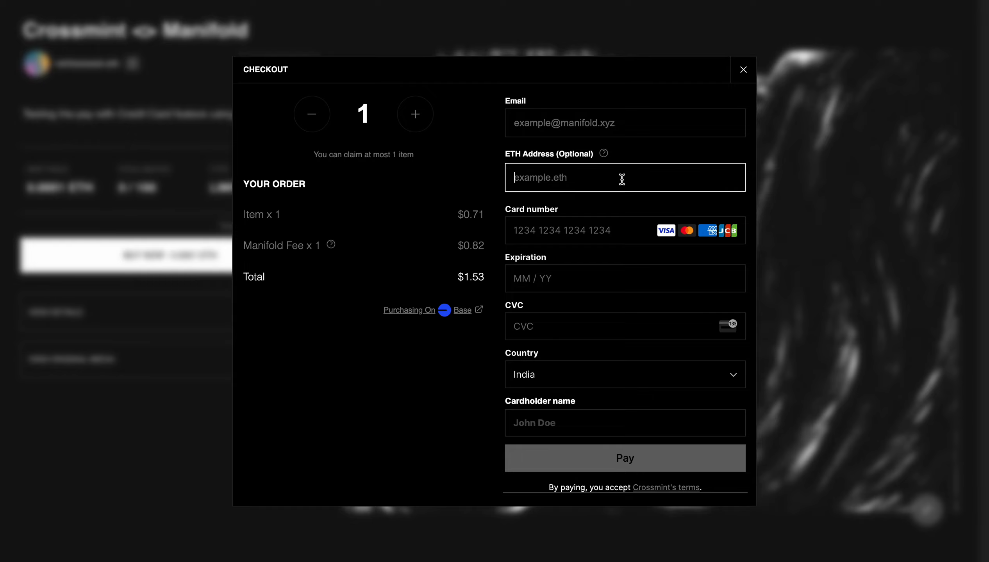